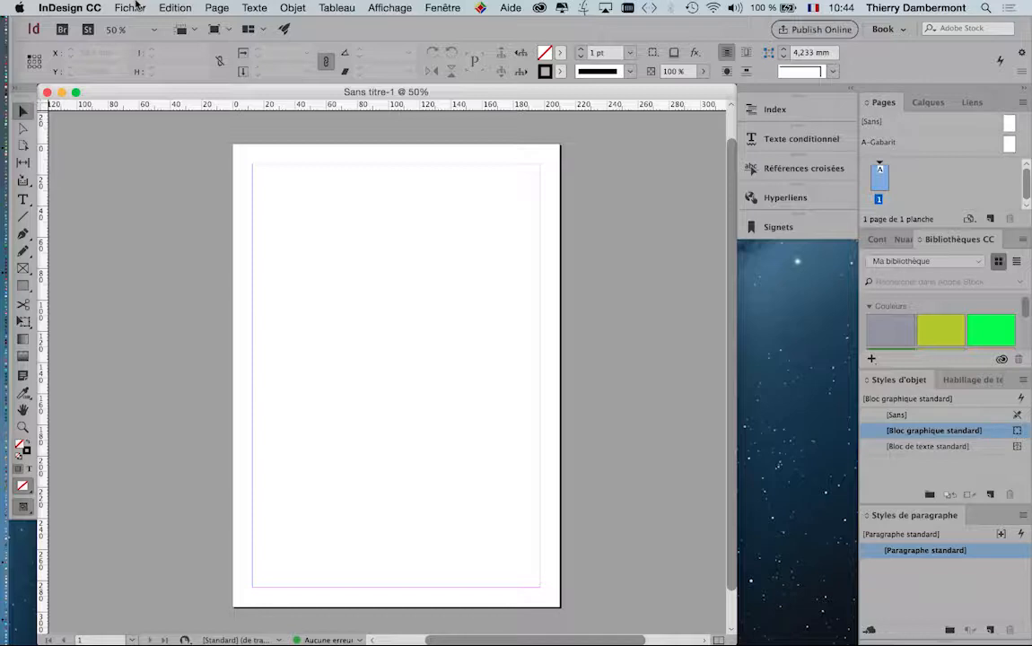
Import all twelve horse images from the ID initiation JOUR 1 folder, loading them together for placement.
click(135, 8)
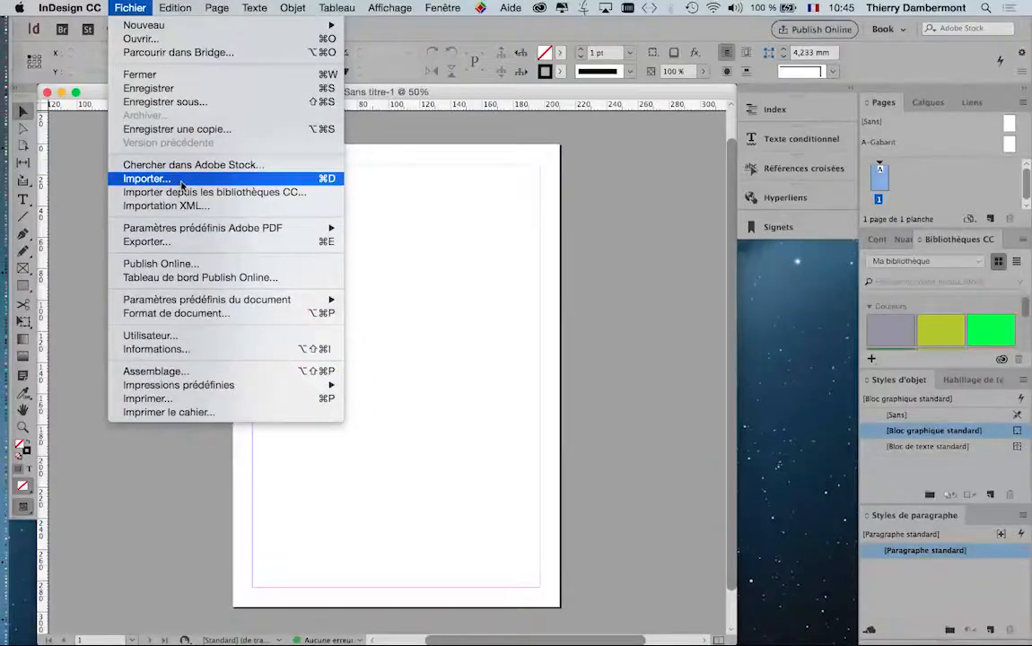
click(148, 178)
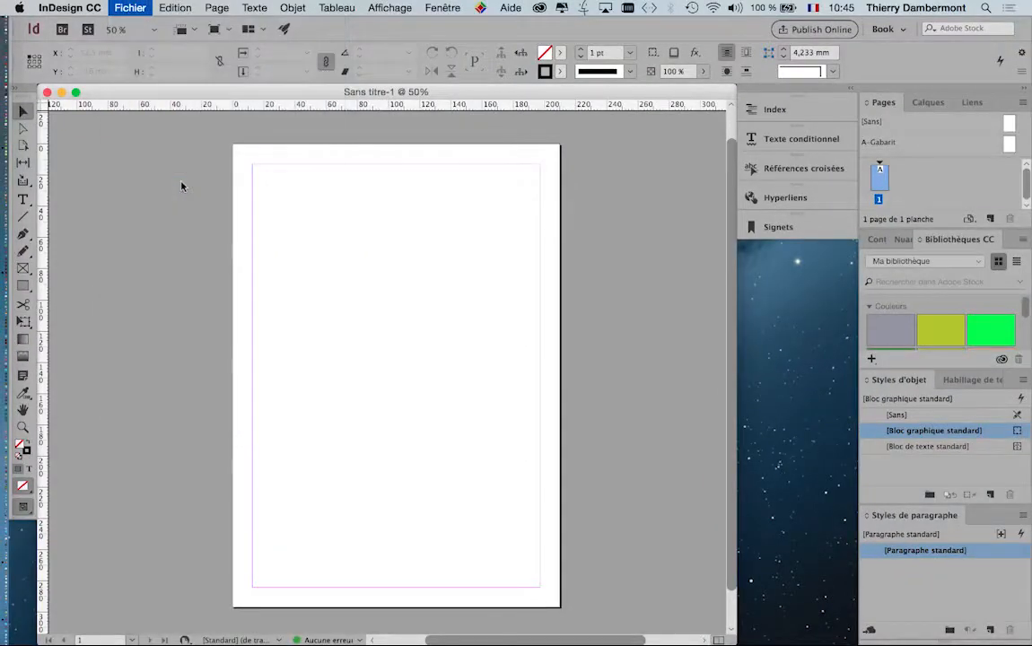
click(186, 237)
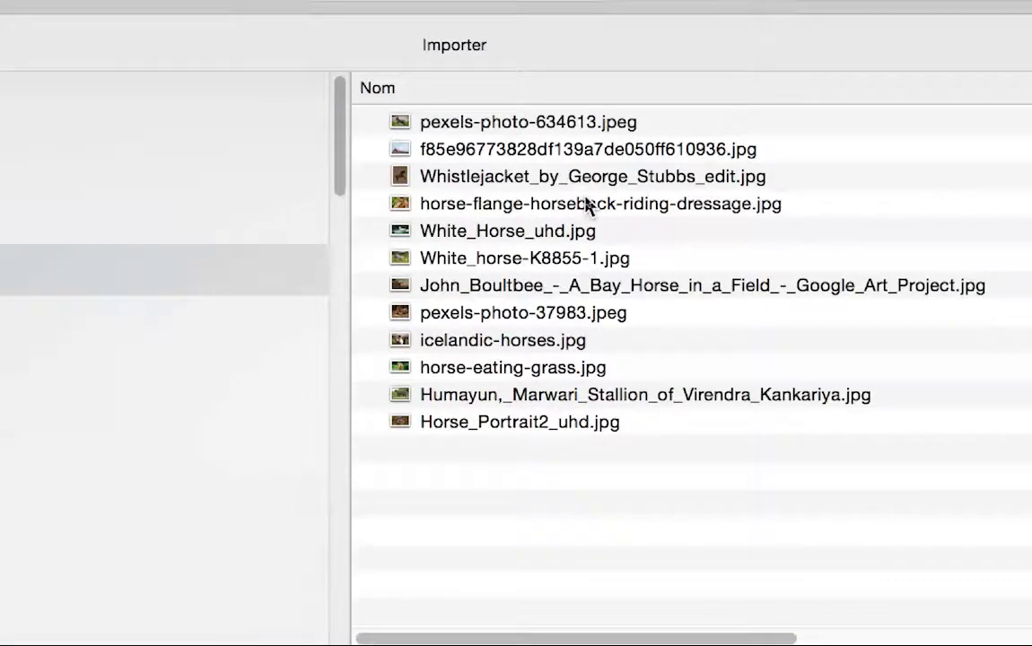
click(588, 203)
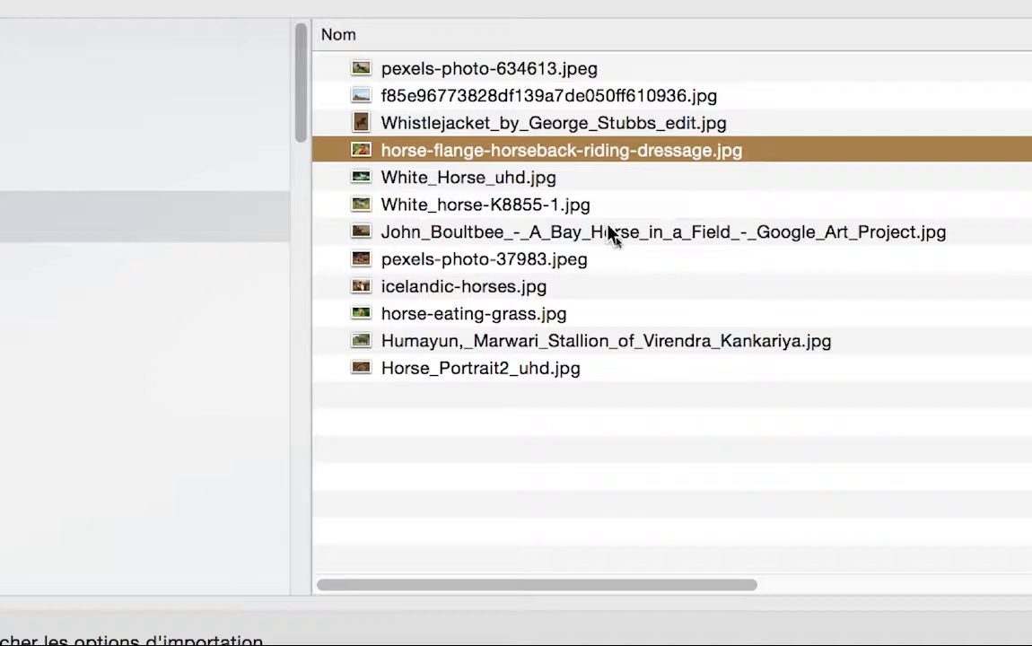
key(super+a)
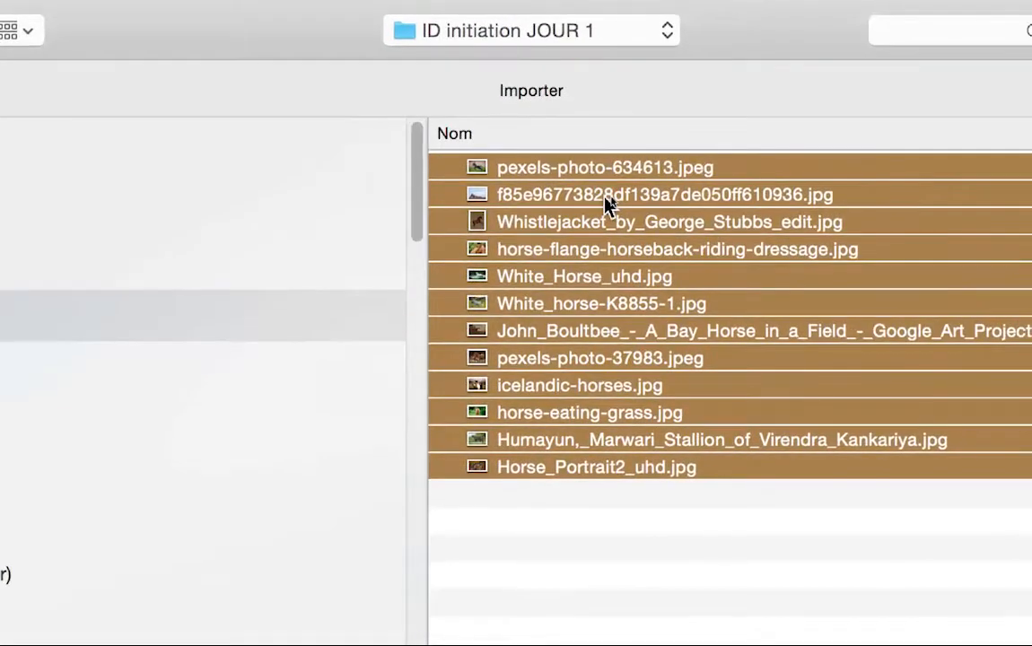
click(648, 331)
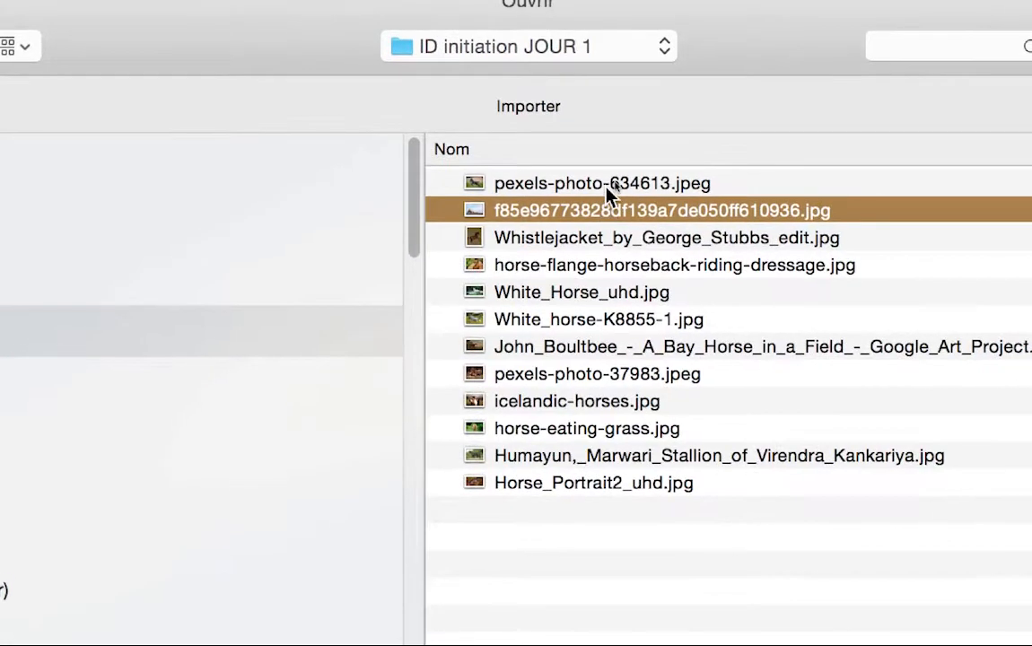
click(609, 169)
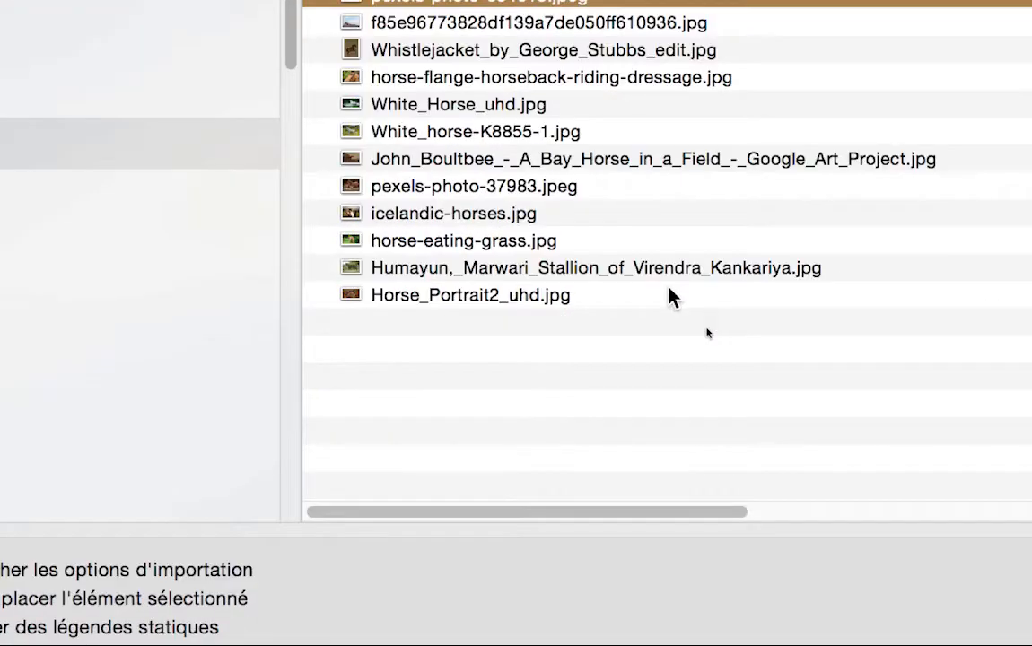
shift+click(654, 481)
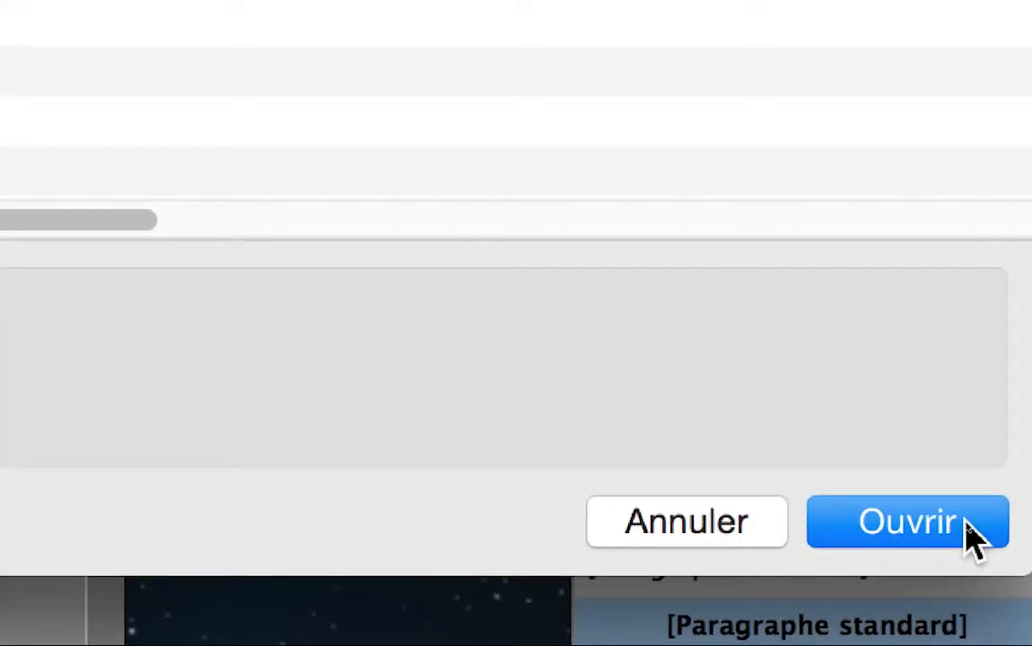
click(972, 535)
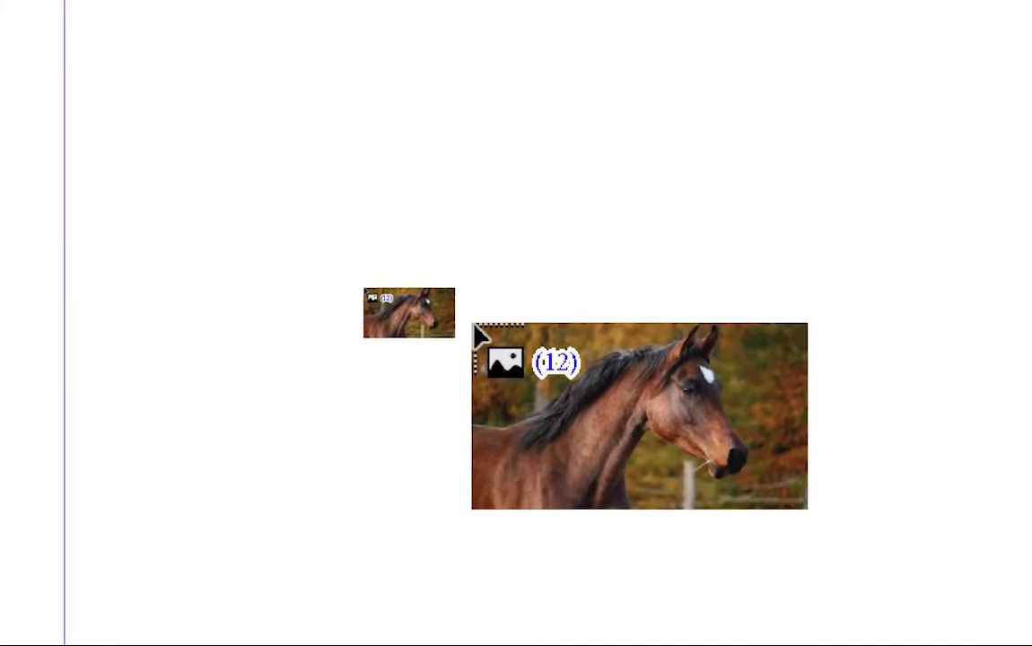
Cycle through the loaded horse images to preview them before placing.
key(Right)
key(Right)
key(Right)
key(Right)
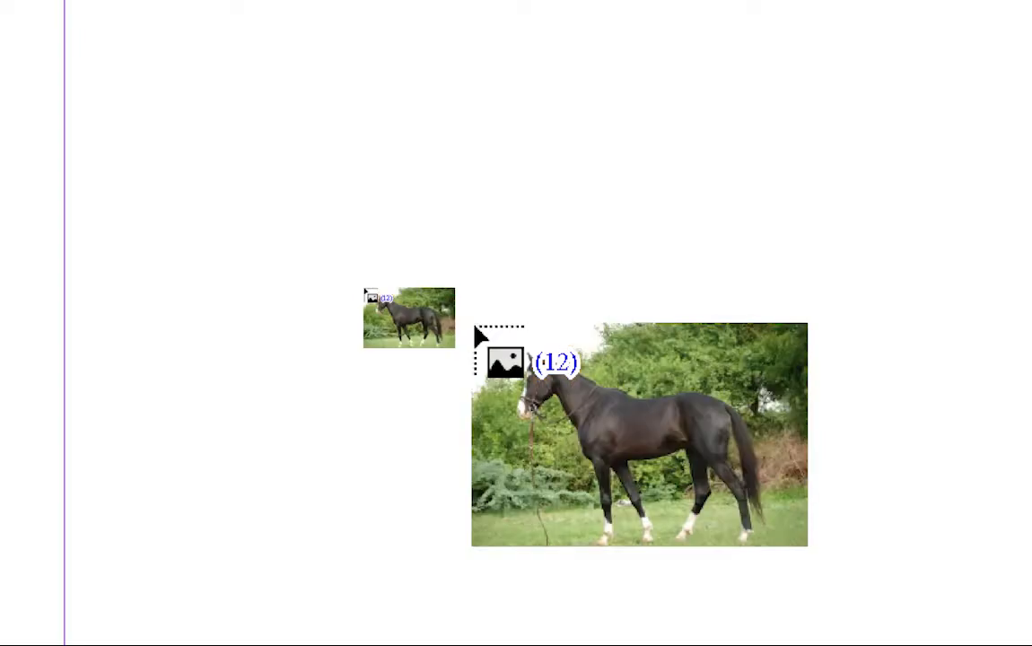
key(Right)
key(Right)
key(Right)
key(Right)
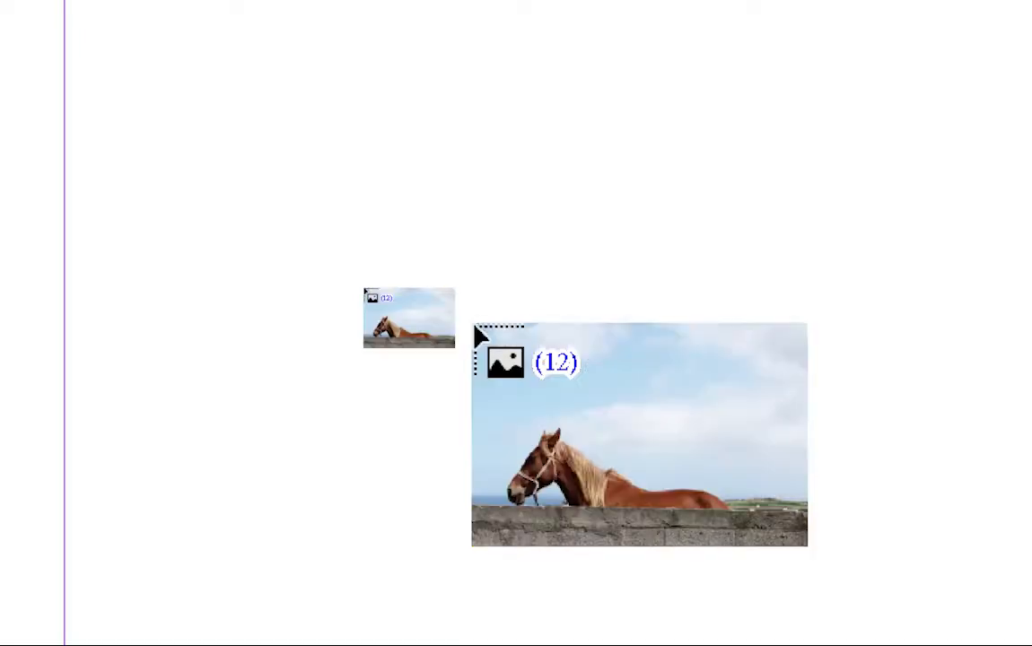
key(Right)
key(Right)
key(Right)
key(Right)
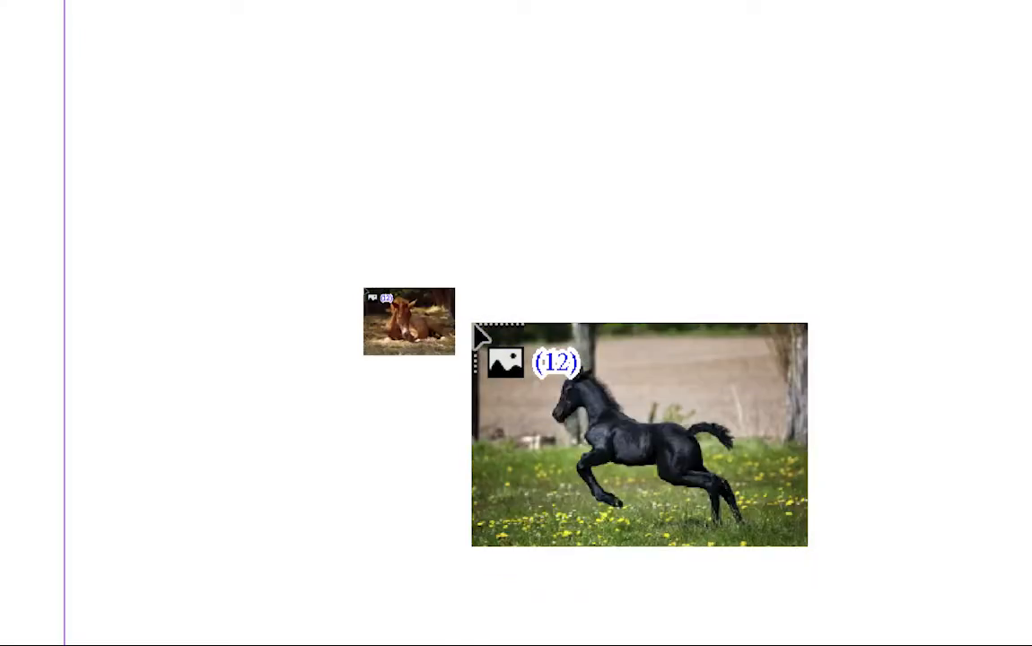
key(Right)
key(Right)
key(Right)
key(Right)
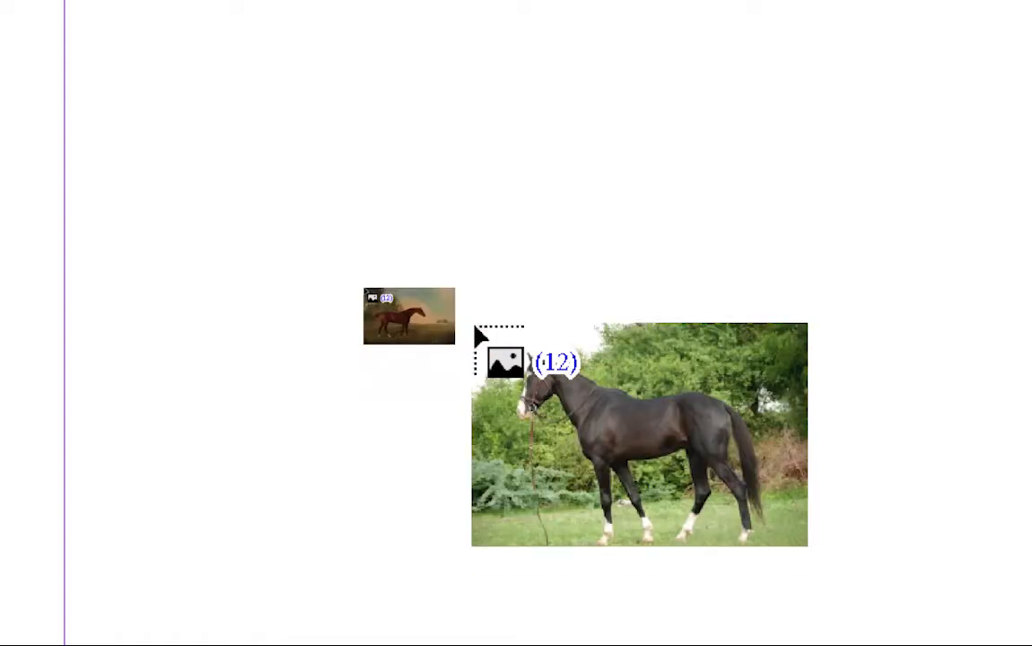
key(Right)
key(Right)
key(Right)
key(Right)
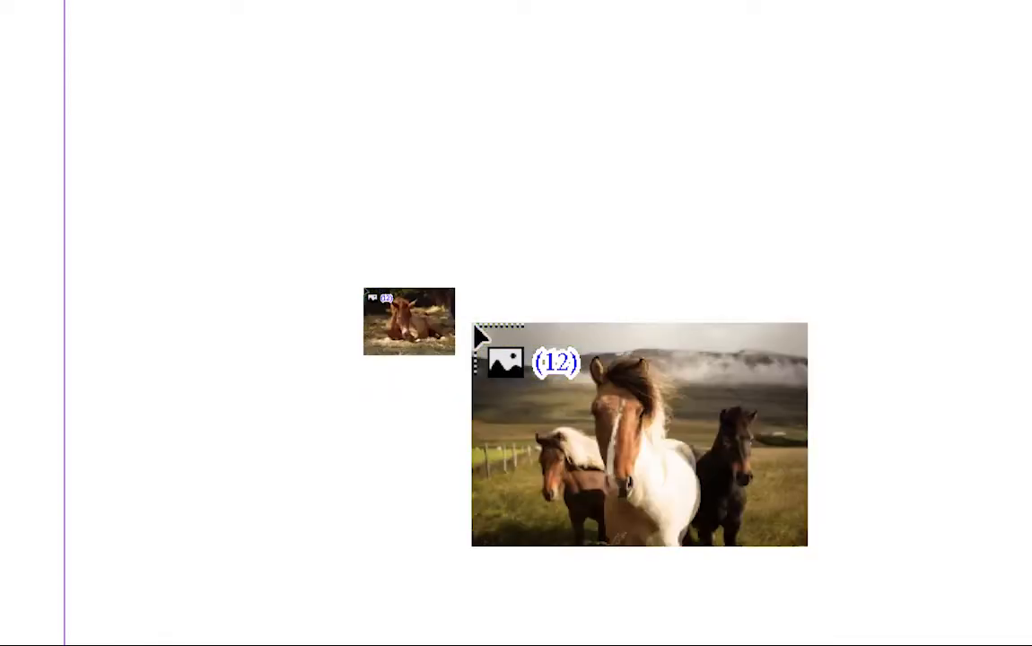
key(Right)
key(Right)
key(Right)
key(Right)
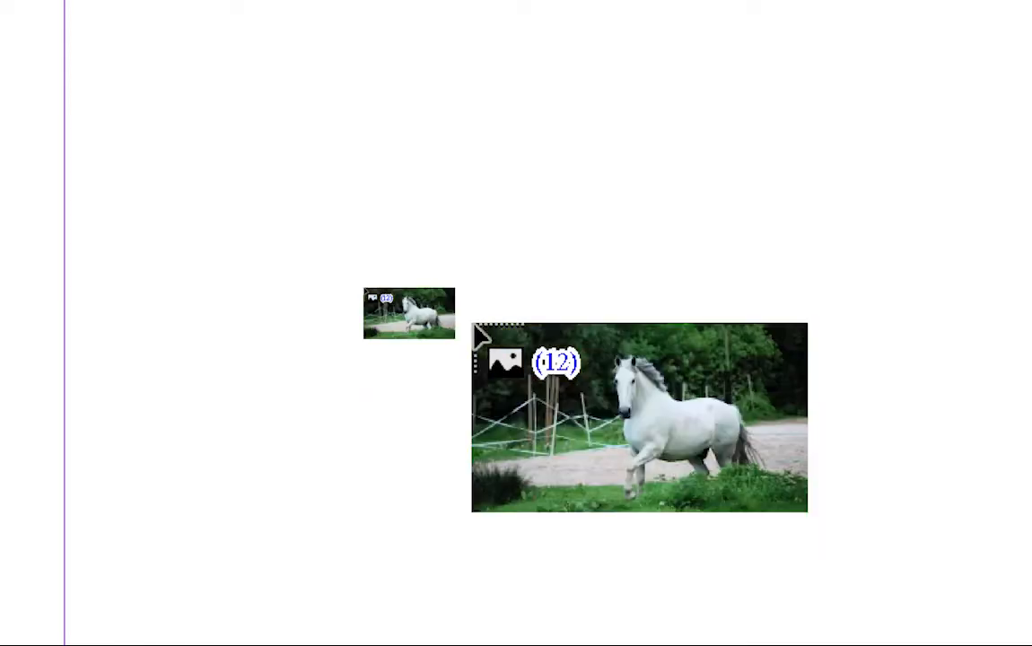
key(Right)
key(Right)
key(Right)
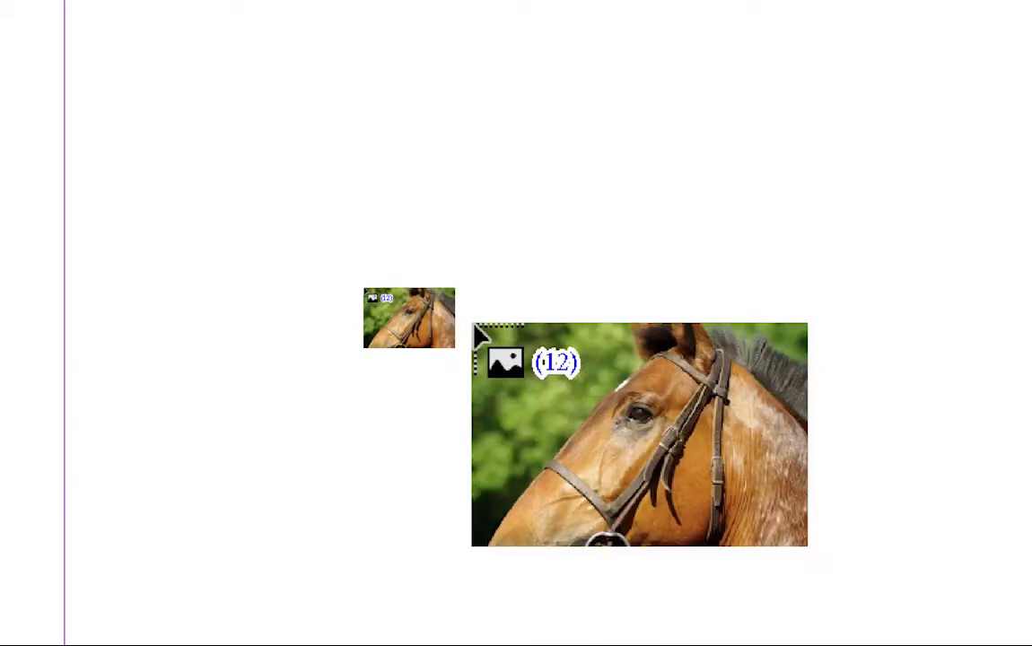
key(Right)
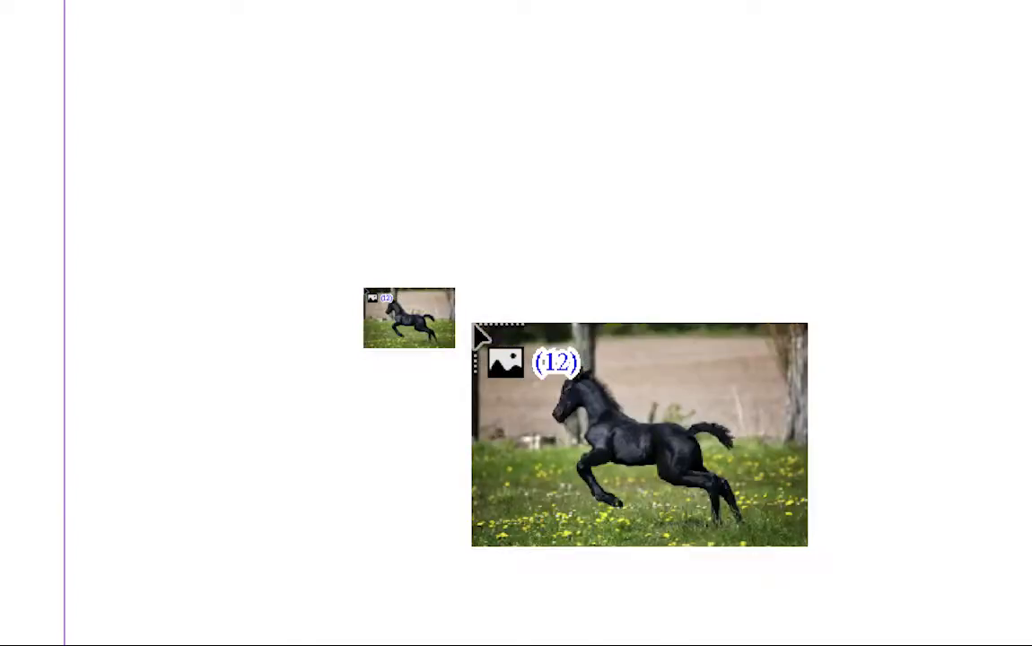
key(Right)
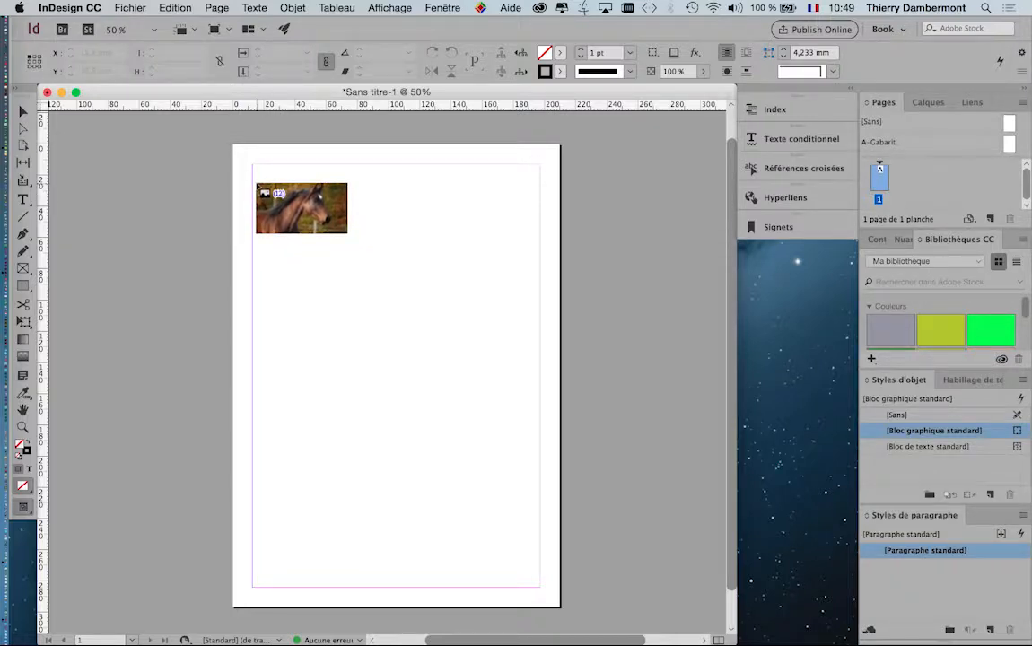
Place nine loaded images as a 3 by 3 grid, about 179.5 by 113.5 mm, in the page's upper part, and deselect them.
drag(257, 186, 534, 371)
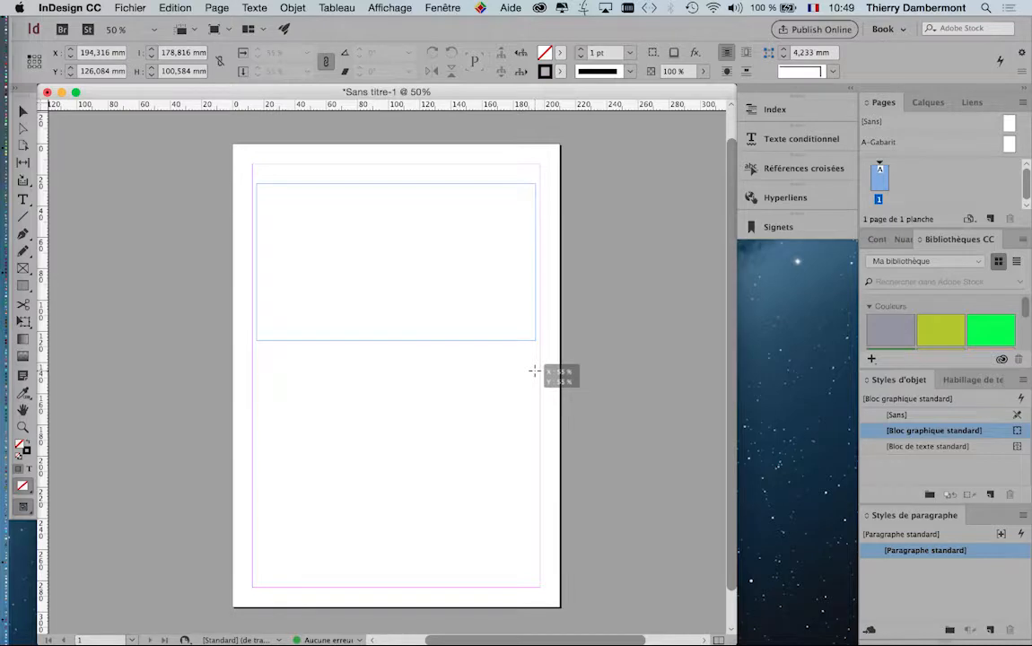
drag(535, 371, 535, 371)
key(Up)
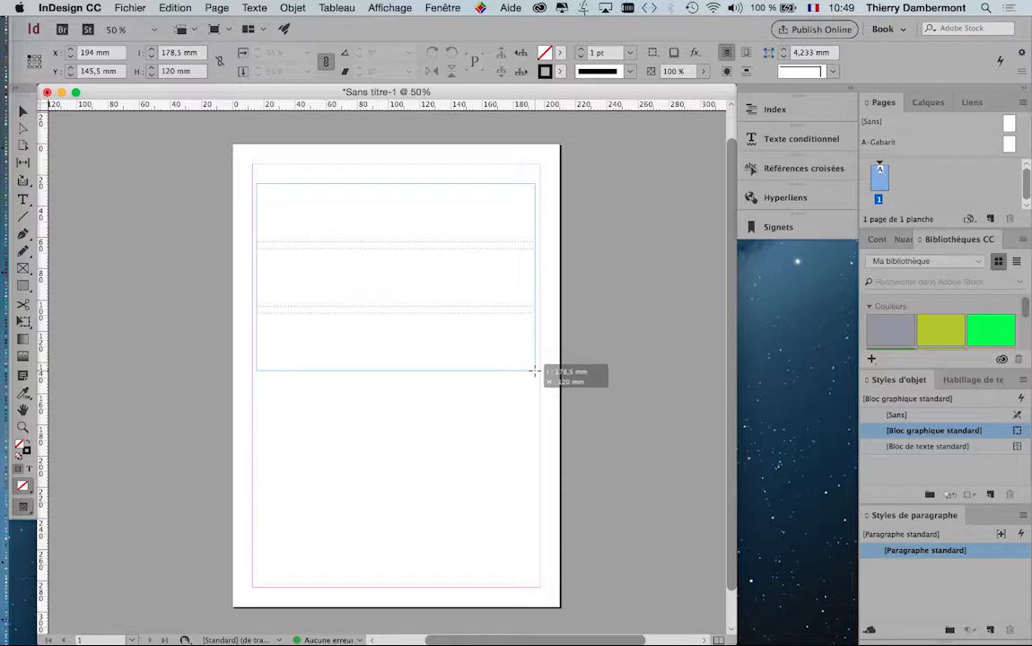
key(Right)
mouse_move(535, 371)
mouse_down()
mouse_move(548, 460)
mouse_move(474, 516)
mouse_move(408, 494)
mouse_move(434, 385)
mouse_move(531, 295)
mouse_move(534, 279)
mouse_move(549, 618)
mouse_move(438, 566)
mouse_move(466, 554)
mouse_move(533, 351)
mouse_move(537, 360)
mouse_up()
key(Right)
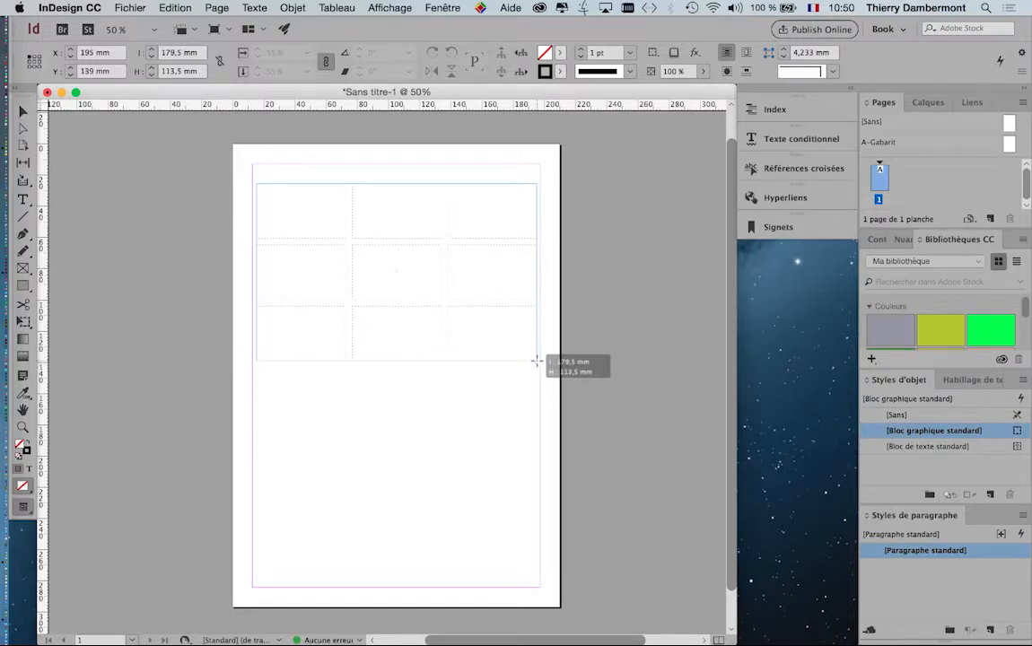
drag(537, 361, 538, 363)
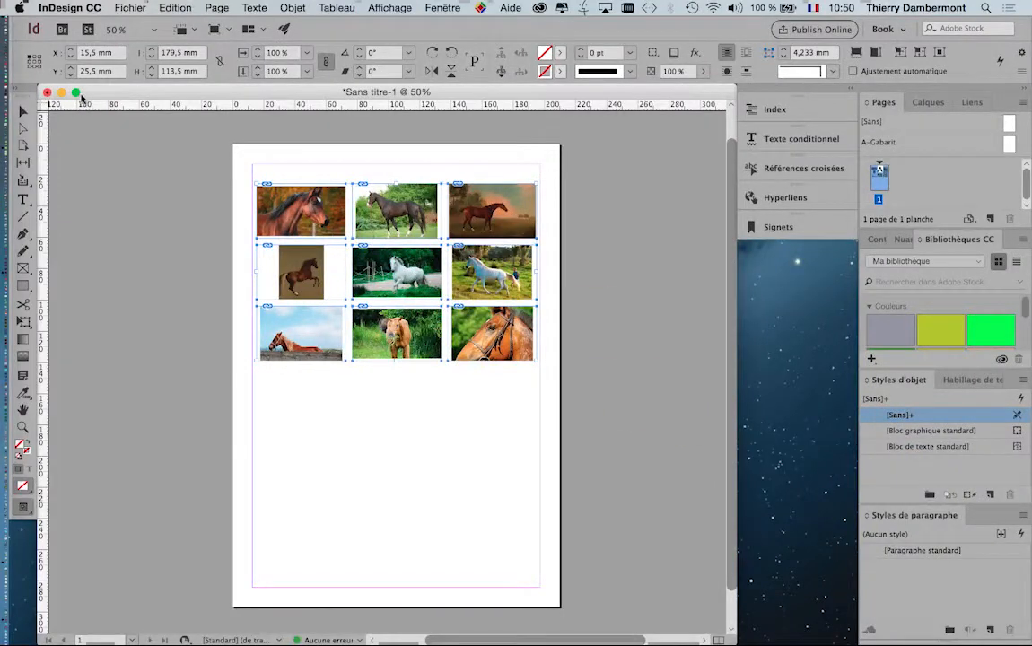
click(23, 112)
click(175, 199)
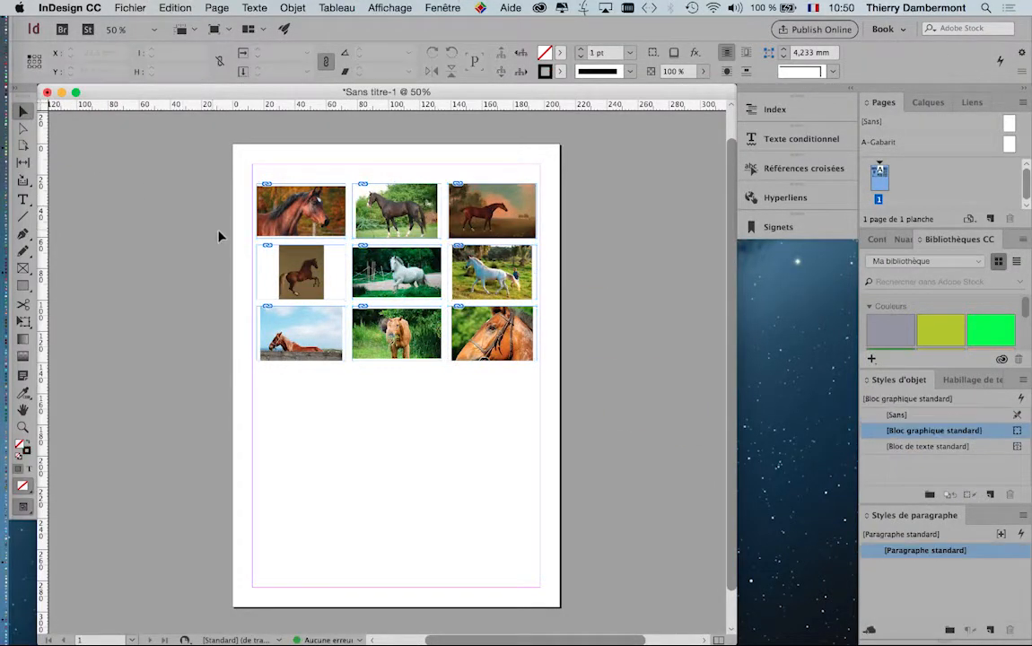